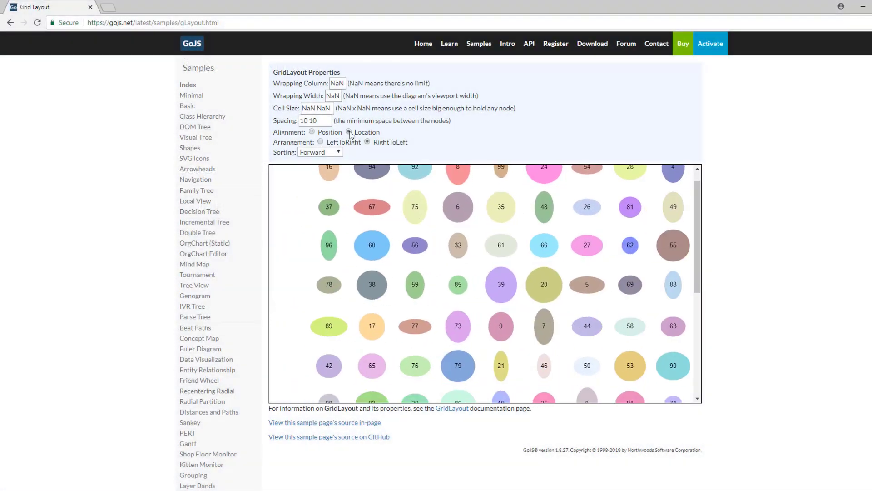
scroll(387, 221, "up", 1)
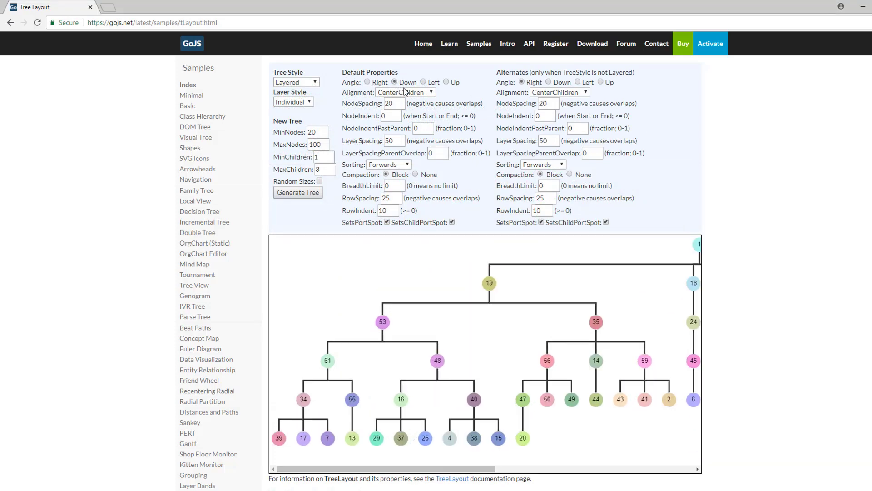
Center tree parents over their subtrees and set the layered digraph direction to Down.
left_click(406, 91)
left_click(408, 110)
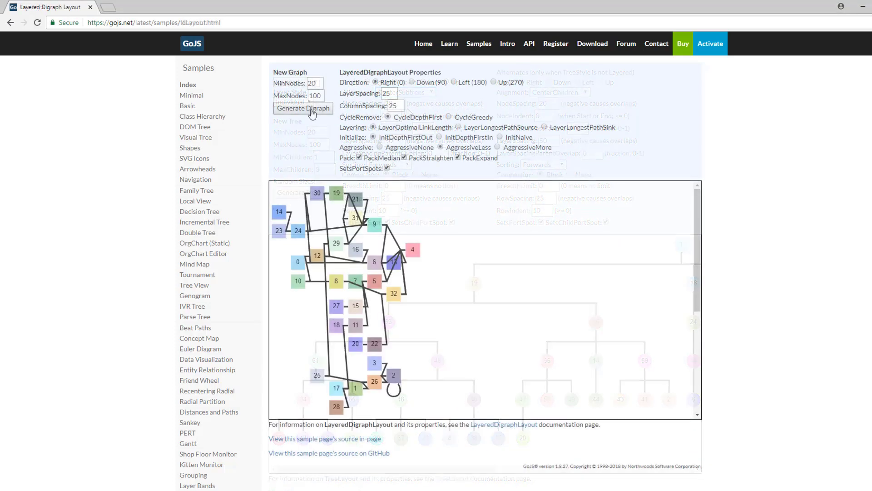
left_click(413, 82)
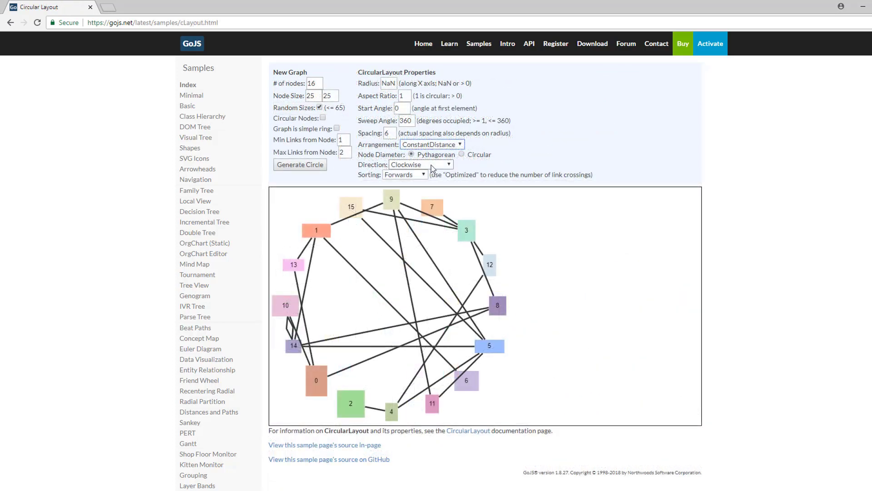
Arrange the circular layout counterclockwise and select the electrical charge value to lower it.
left_click(430, 164)
left_click(431, 179)
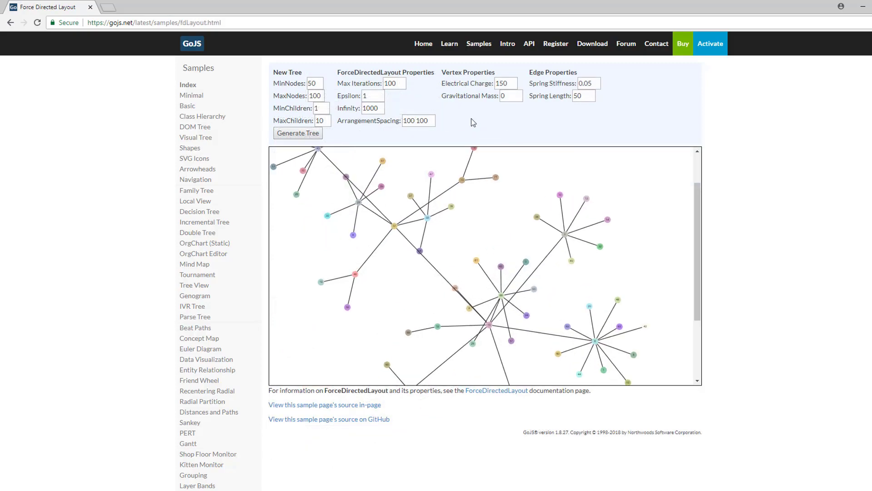
double_click(505, 83)
type("10")
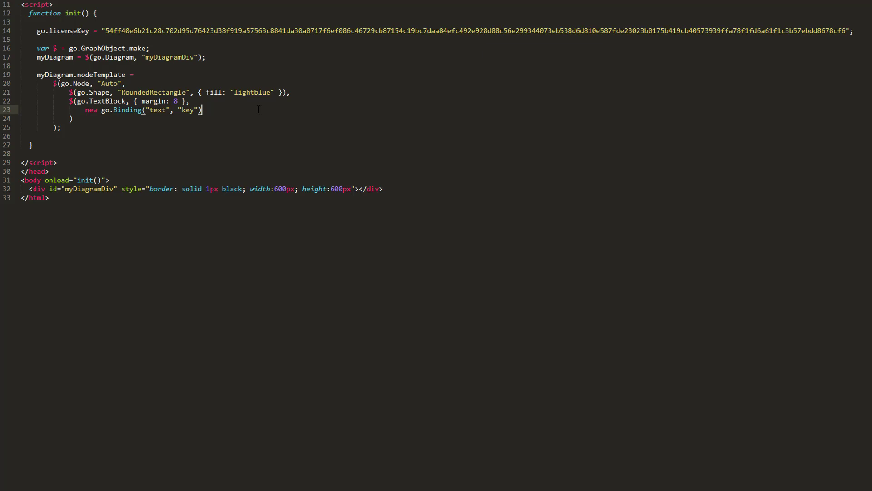
Paste the six-node GraphLinksModel block on new lines after the node template.
key("Down")
key("Down")
key("Return")
key("Return")
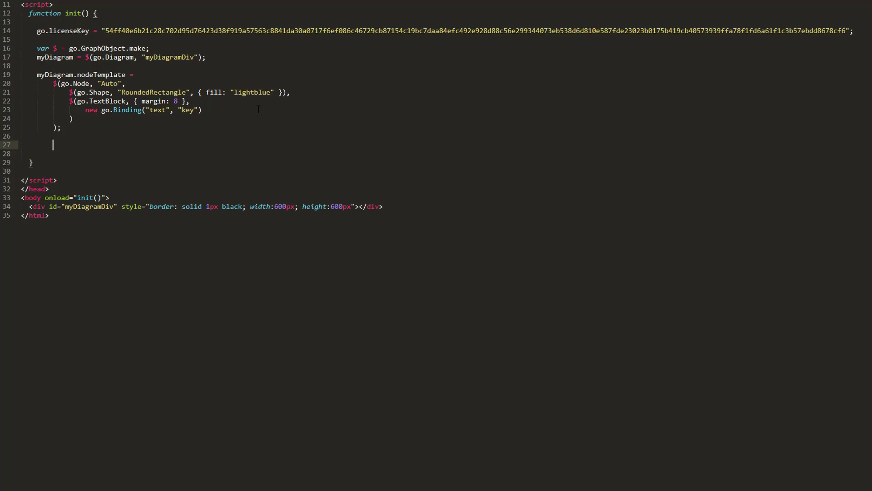
type("myDiagram.model =         $(go.GraphLinksModel,         {             nodeDataArray: [                 { key: \"Alpha\" },                 { key: \"Beta\" },                 { key: \"Gamma\" },                 { key: \"Delta\" },                 { key: \"Epsilon\" },                 { key: \"Zeta\" },             ],             linkDataArray: [                 { from: \"Alpha\", to: \"Beta\" },                 { from: \"Alpha\", to: \"Gamma\" },                 { from: \"Beta\", to: \"Delta\" },                 { from: \"Delta\", to: \"Epsilon\" },                 { from: \"Zeta\", to: \"Epsilon\" }             ]         });")
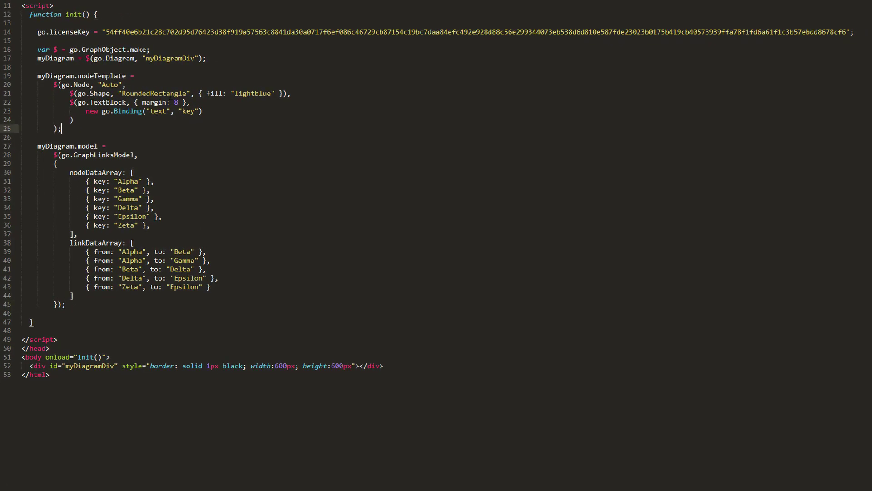
Add myDiagram.layout as a LayeredDigraphLayout with direction: 90 in an indented options block.
key("Return")
key("Return")
type("my")
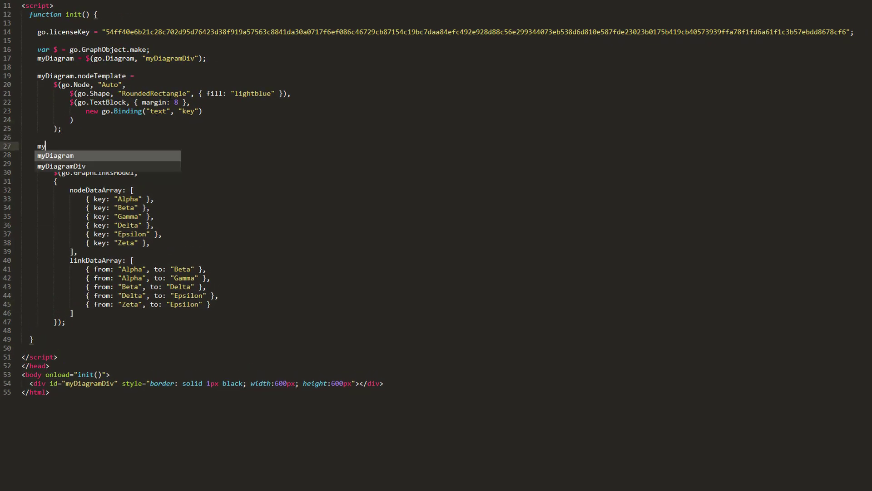
type("Diagram.layout = $(go.LayeredDigraphLayout);")
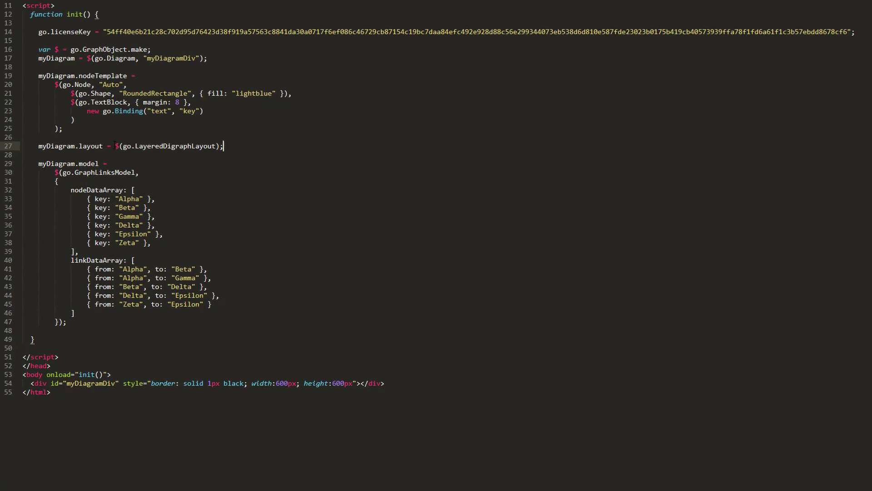
key("Return")
left_click(155, 155)
type(",")
key("Return")
key("Return")
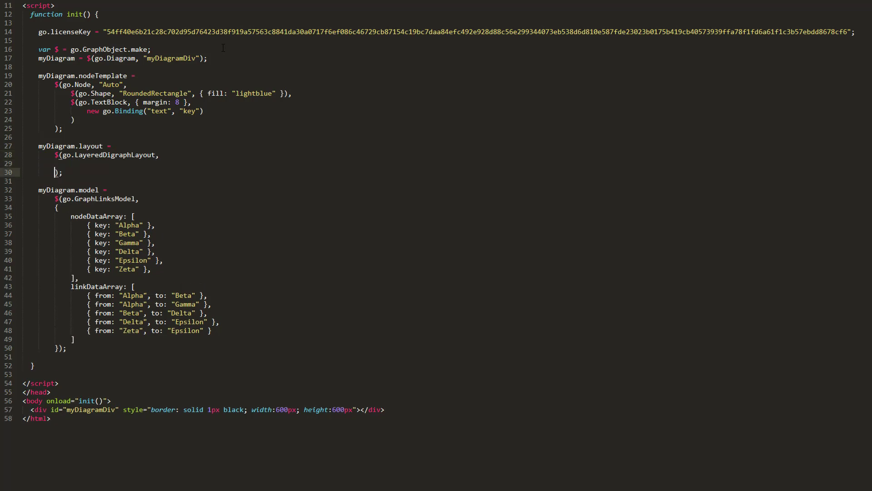
key("Up")
type("{")
key("Return")
key("Tab")
type("dir")
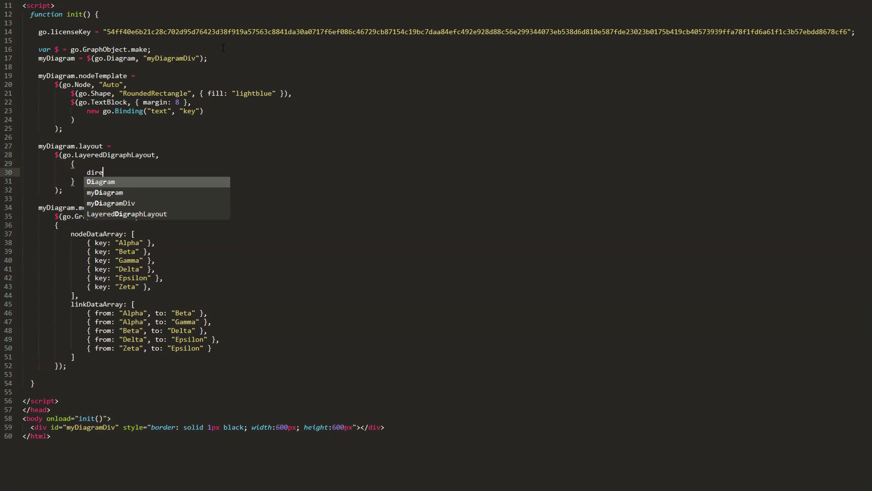
type("ection:")
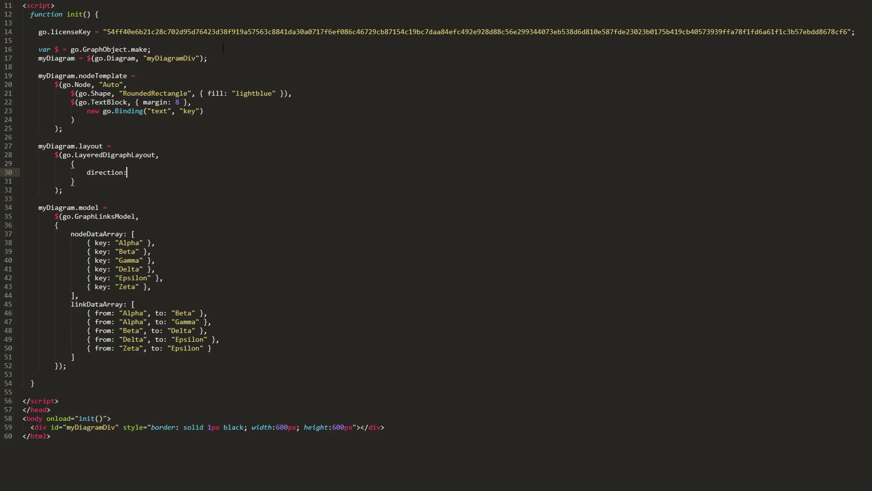
type("90")
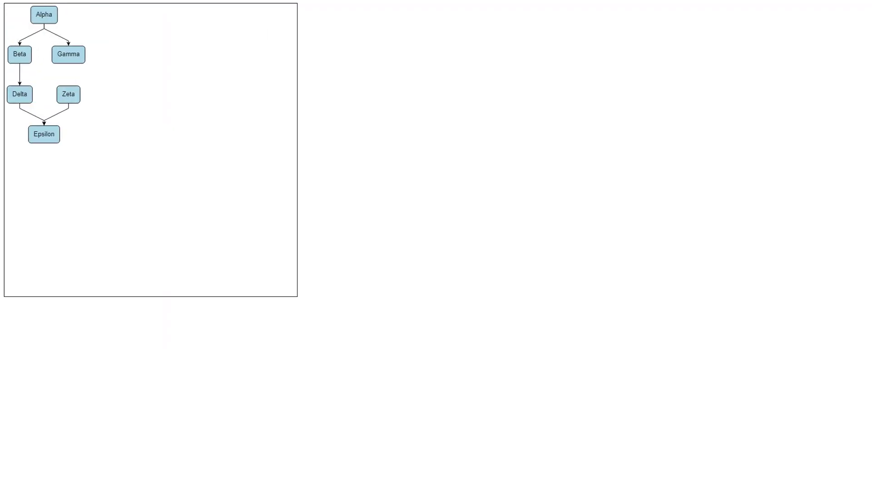
Add layerSpacing: 50 and columnSpacing: 100 on new lines after direction: 90.
key("alt+Tab")
left_click(139, 172)
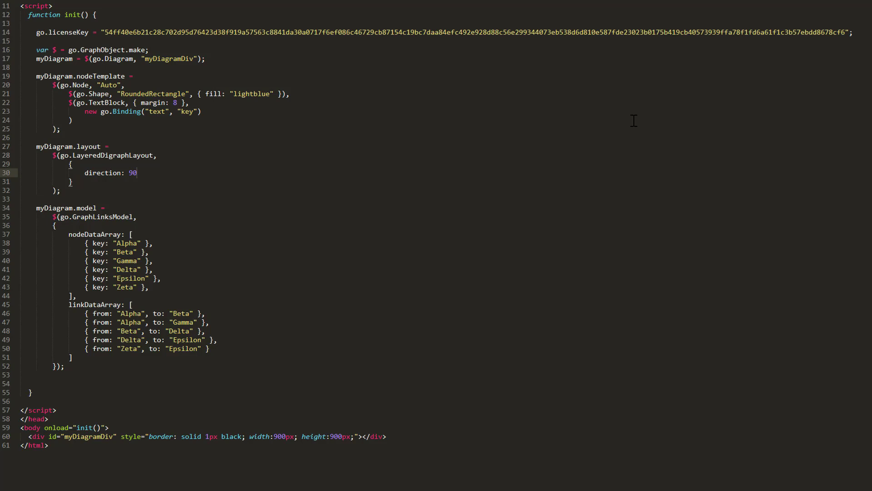
type(",")
key("Return")
type("layerS")
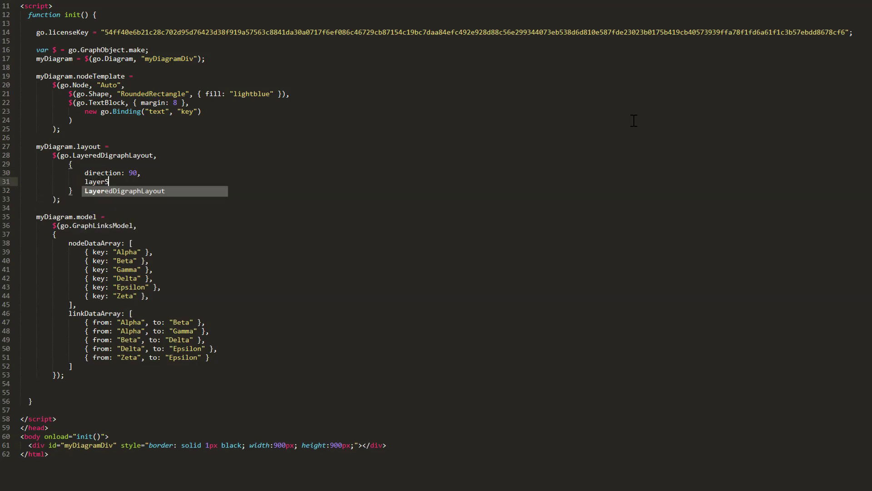
type("pacing: 50,")
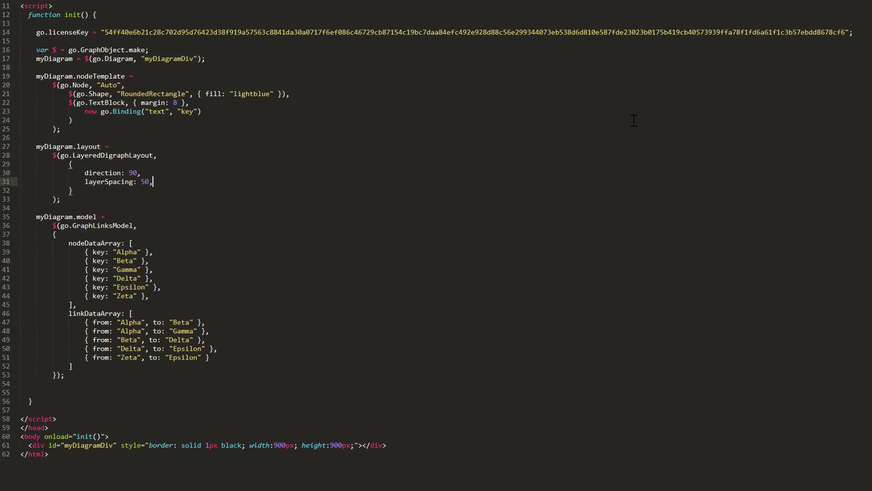
key("Return")
type("colum")
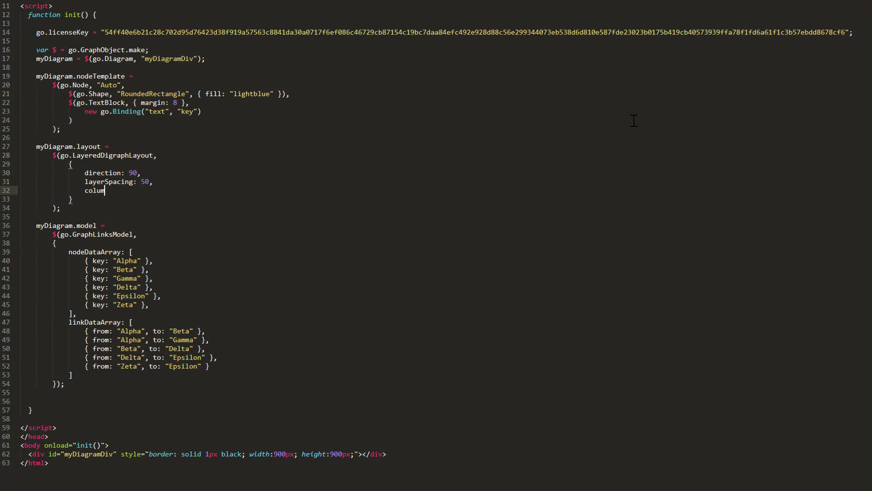
type("nSpacing: 100")
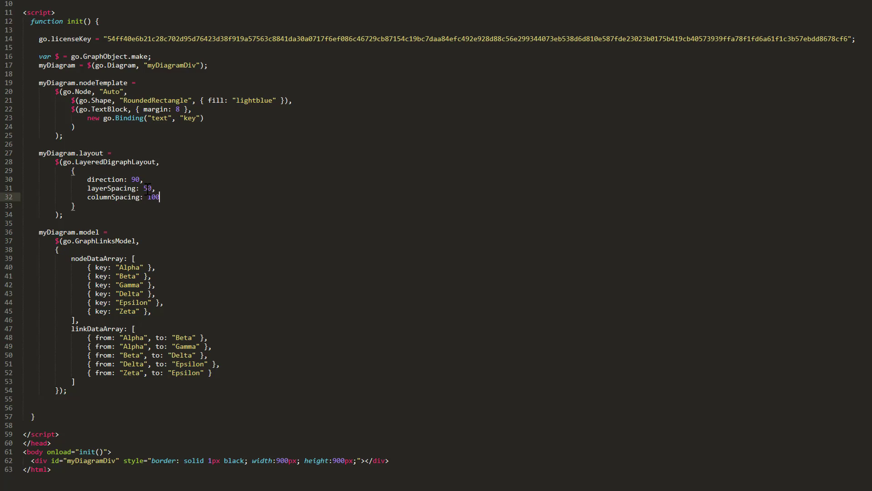
Change layerSpacing from 50 and columnSpacing from 100 to 25 each.
double_click(147, 188)
type("25")
key("Down")
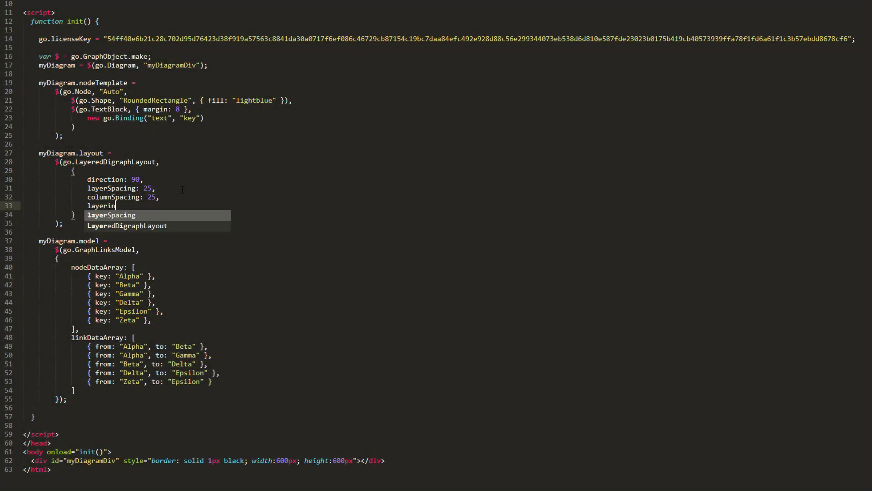
type("ngOption: ")
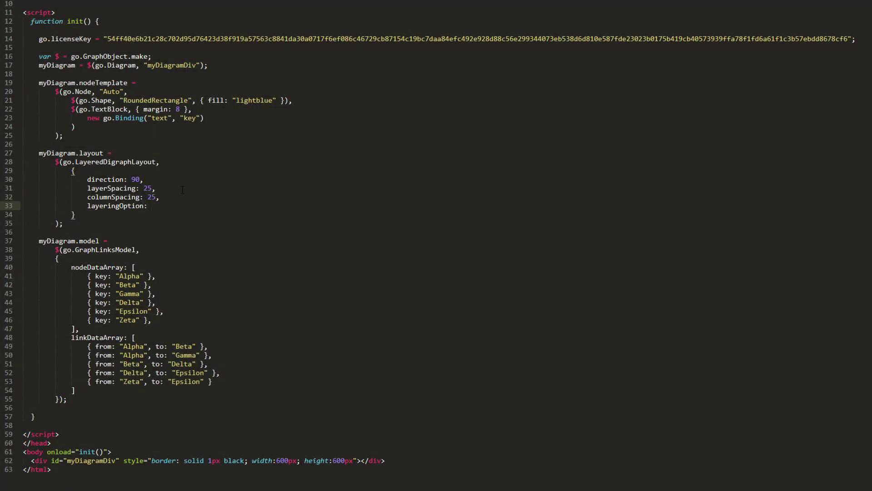
type("go.Layer")
Enter layeringOption: go.LayeredDigraphLayout.LayerLongestPathSink, accepting the class-name autocomplete.
key("Tab")
type(".Layer")
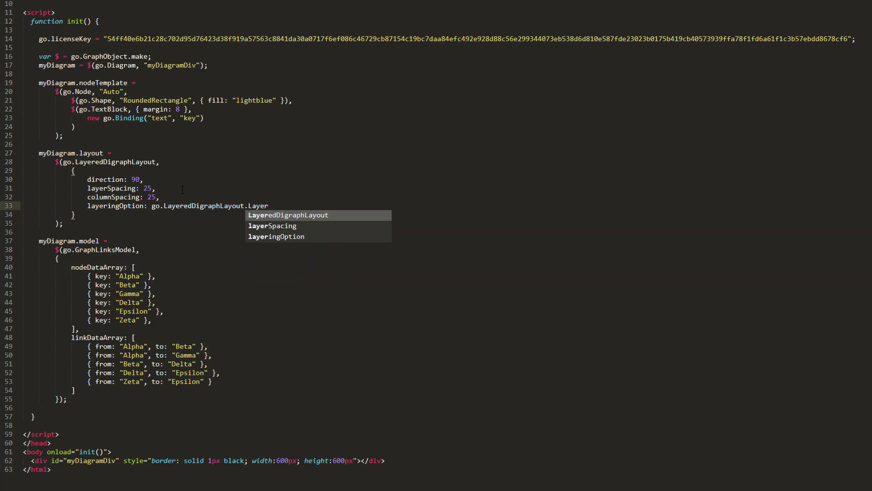
type("LongestPathSink")
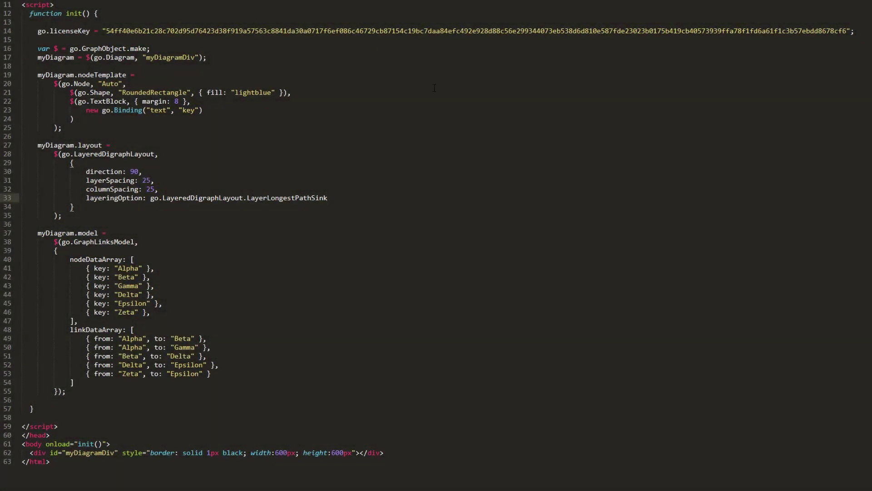
type("urce")
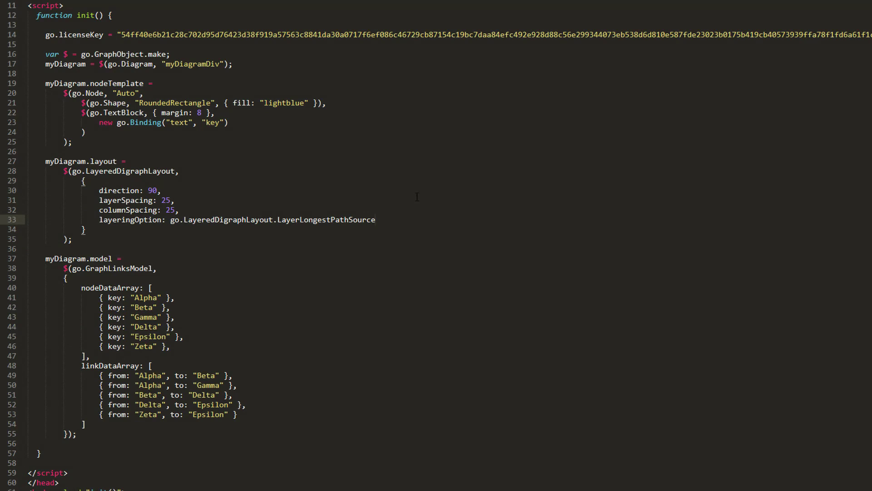
Select LongestPathSource in the layering option to retype it as OptimalLinkLength.
key("shift+Left")
key("shift+Left")
key("shift+Left")
key("shift+Left")
key("shift+Left")
key("shift+Left")
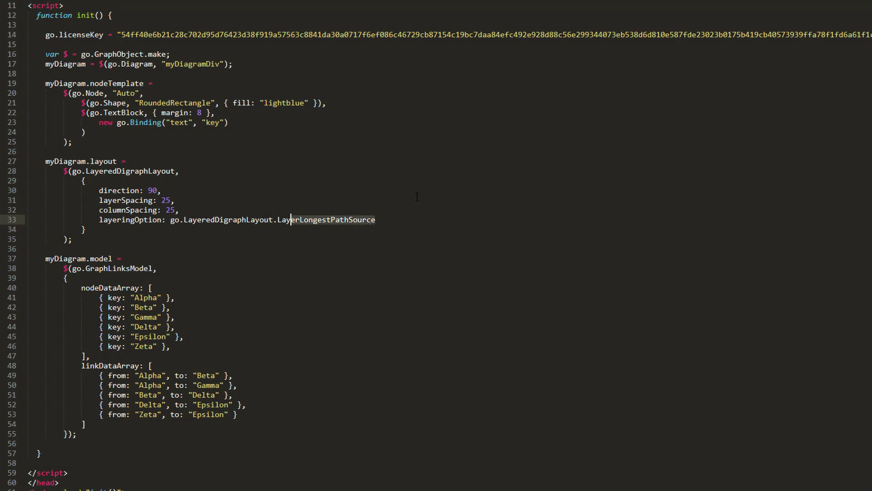
key("shift+Right")
key("shift+Right")
type("OptimalL")
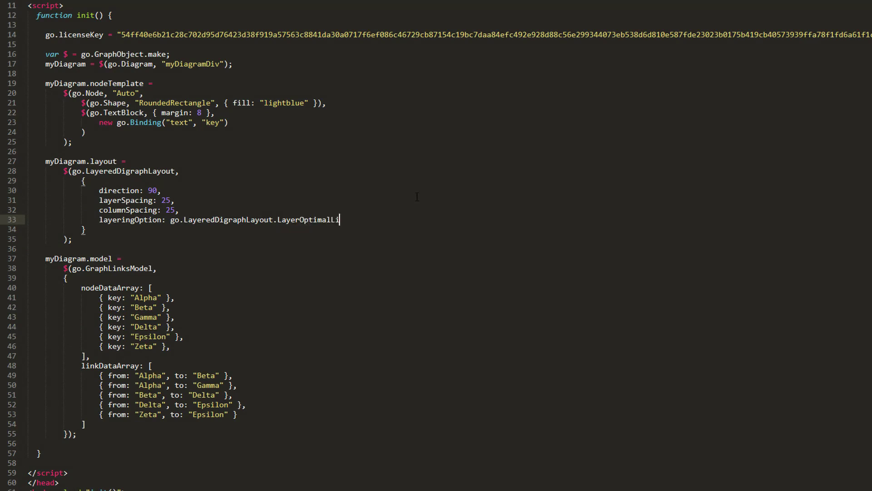
type("inkLength")
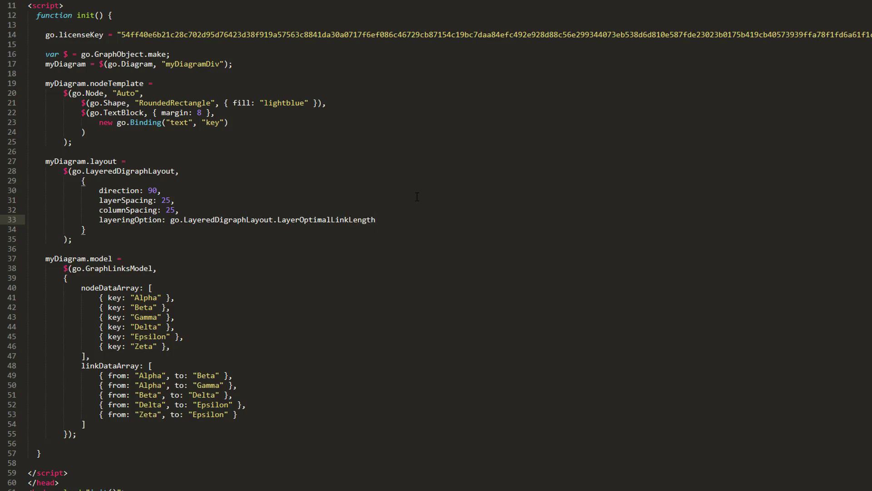